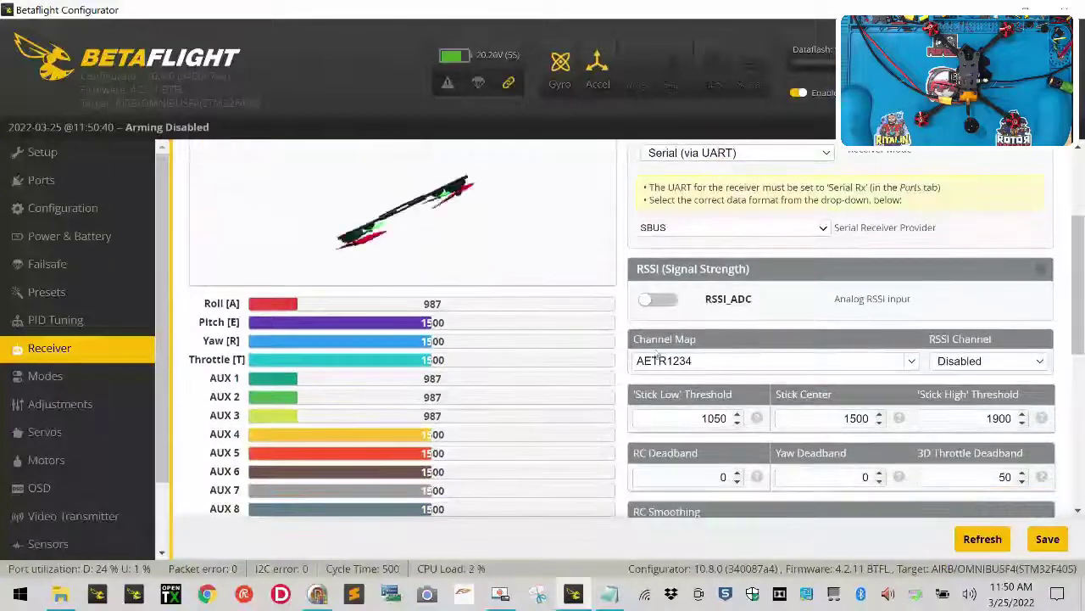
Set the receiver's channel map to Spektrum / Graupner / JR (TAER1234) and save the receiver settings
click(912, 363)
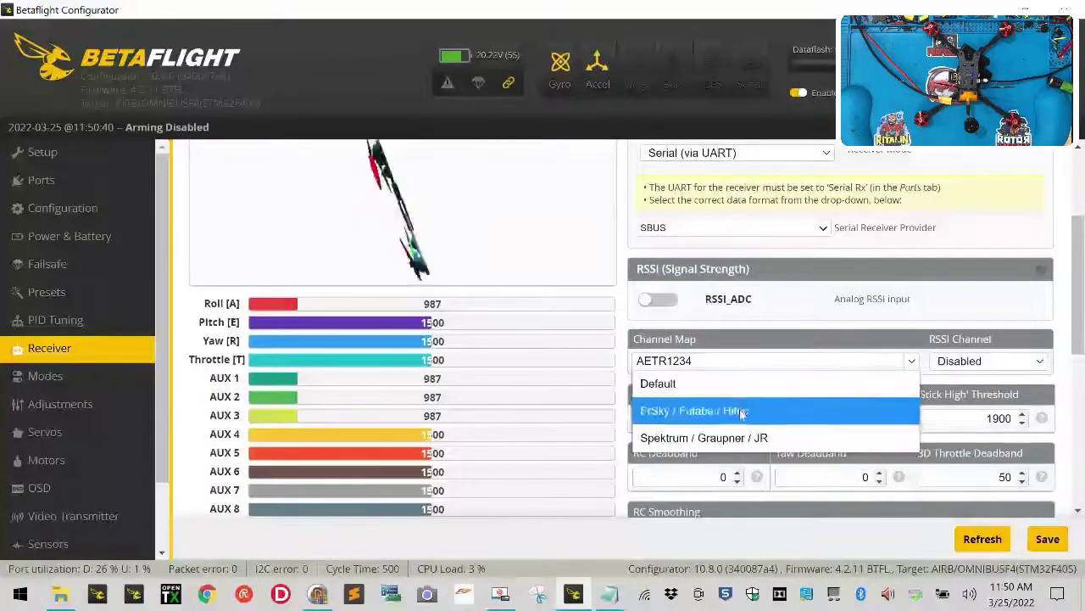
click(738, 438)
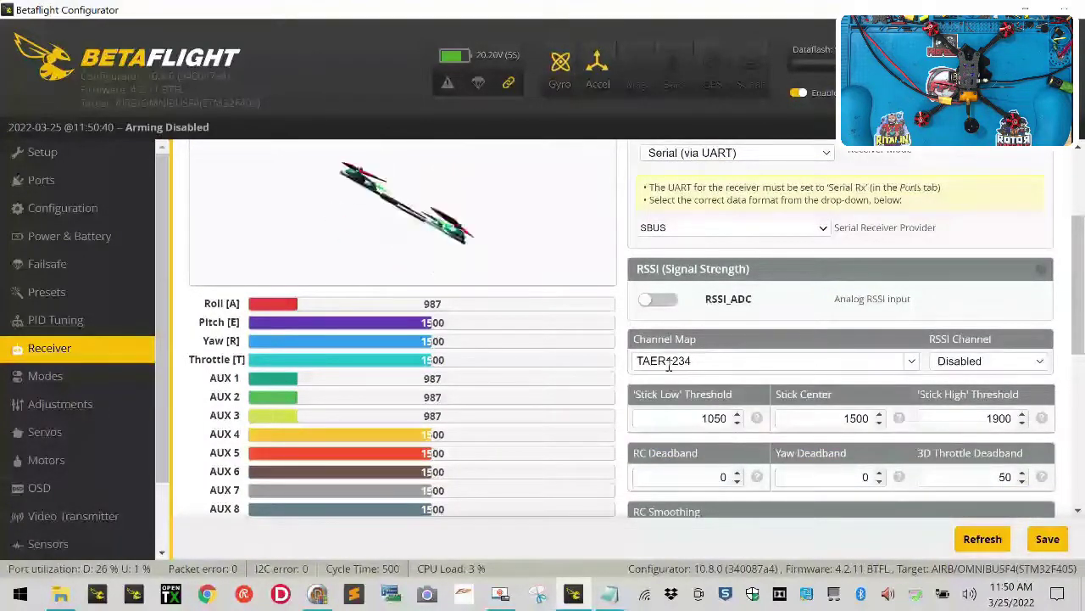
click(1048, 541)
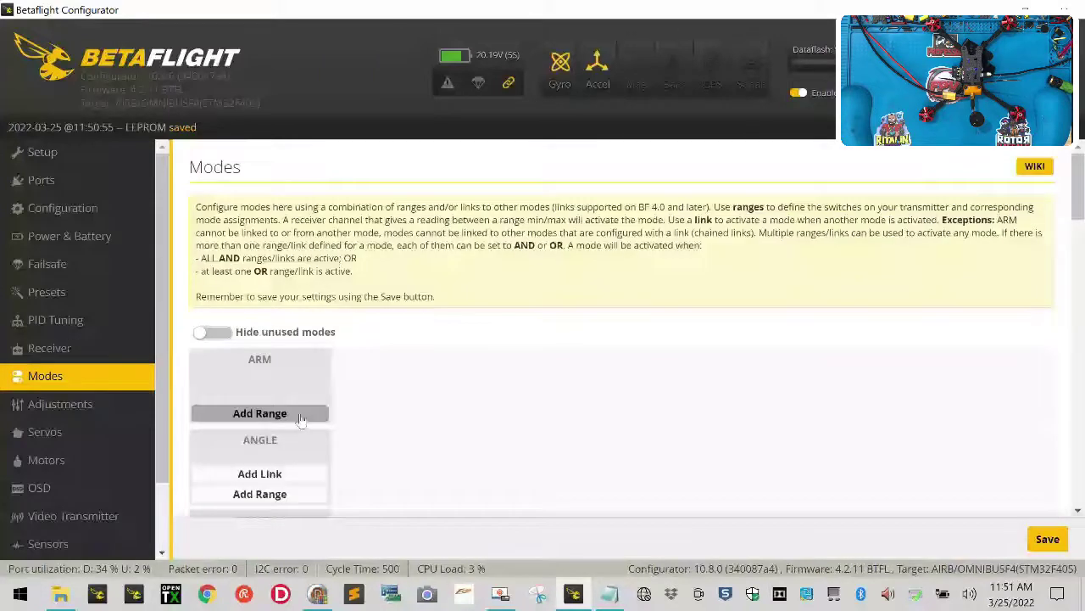
Add an ARM mode range on AUX 1 from 1300 to 2100 and save the modes
click(302, 414)
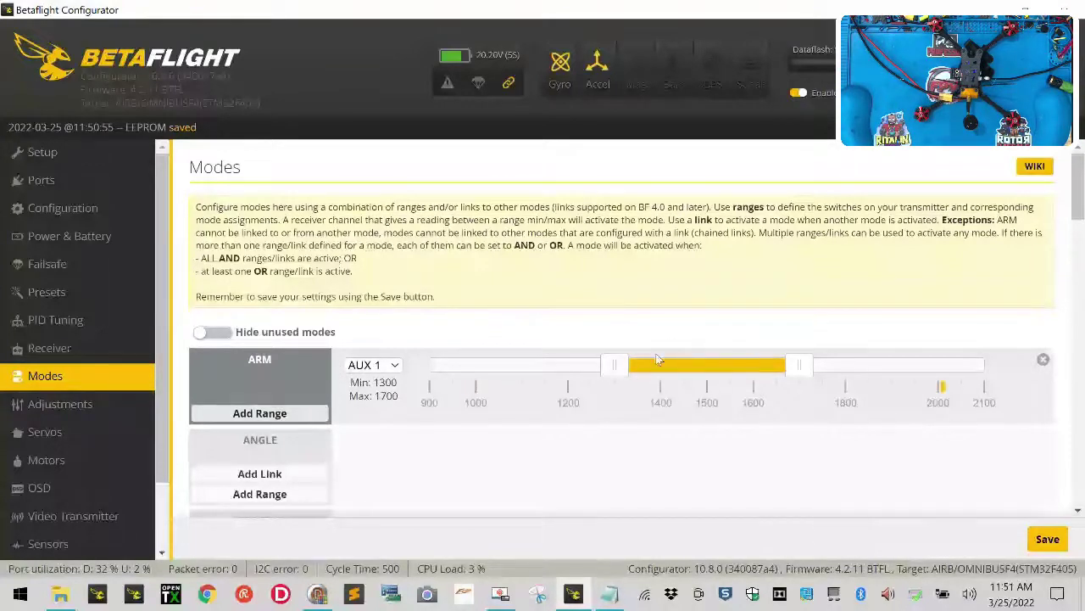
drag(798, 365, 1082, 373)
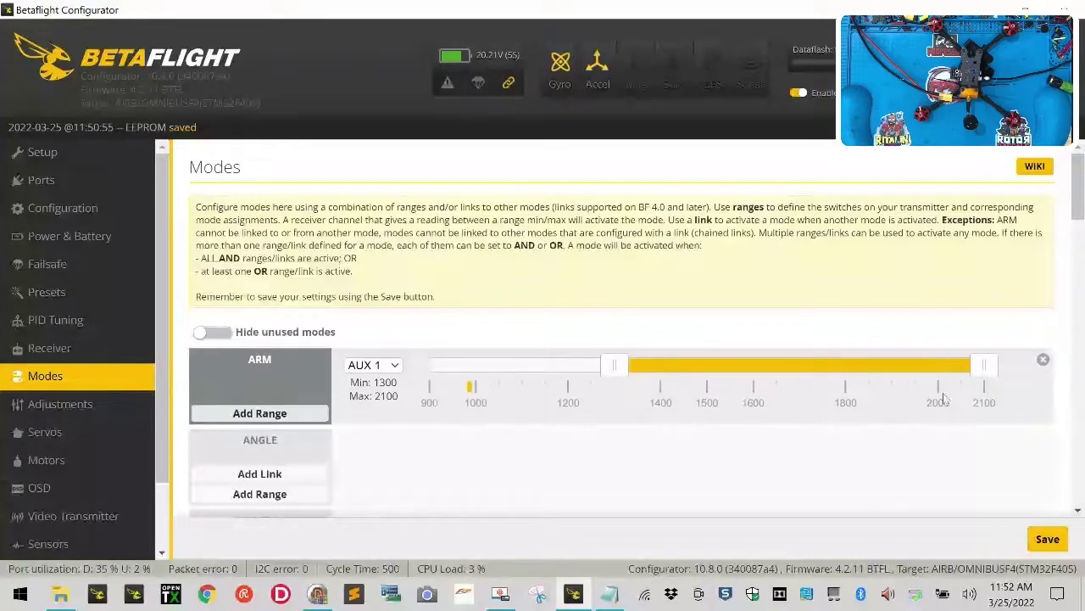
click(1046, 542)
Add a Failsafe mode range on AUX 3 from 1300 to 1700 and save the modes
scroll(637, 419, down, 2)
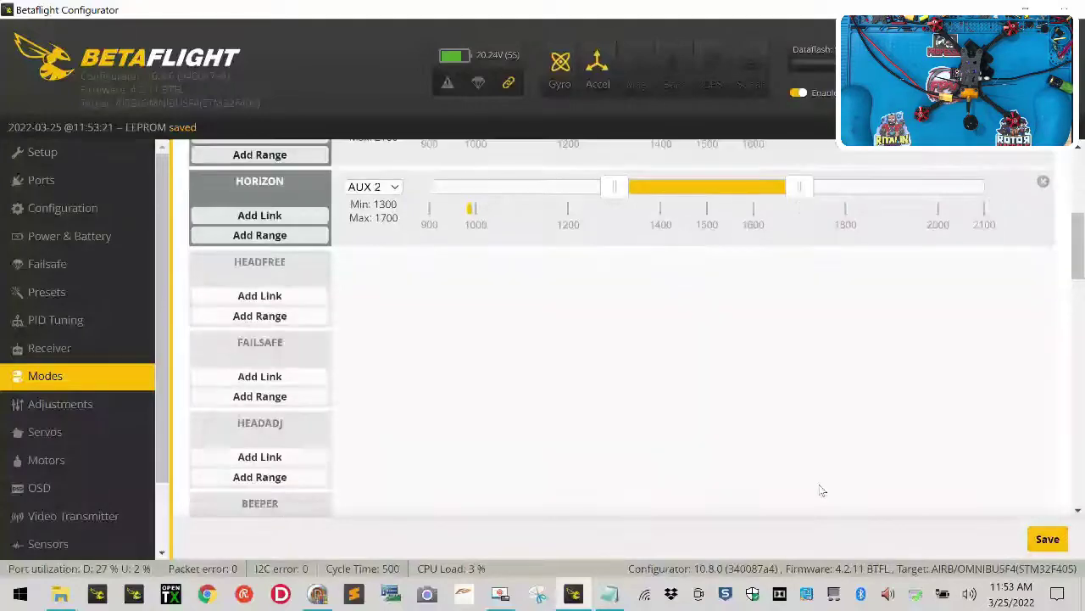
scroll(820, 485, up, 5)
scroll(820, 490, down, 5)
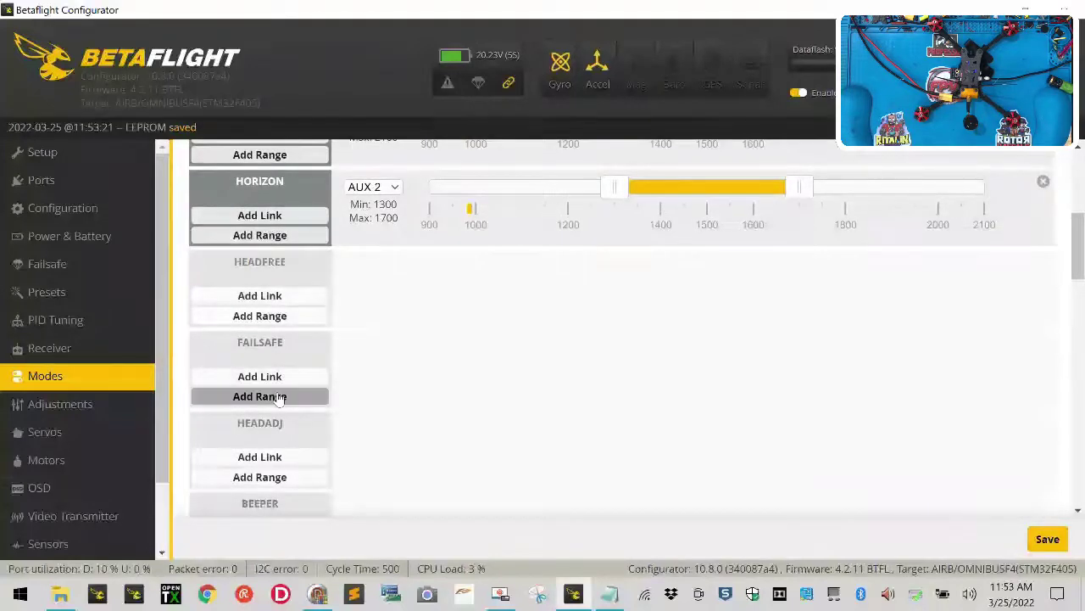
click(251, 396)
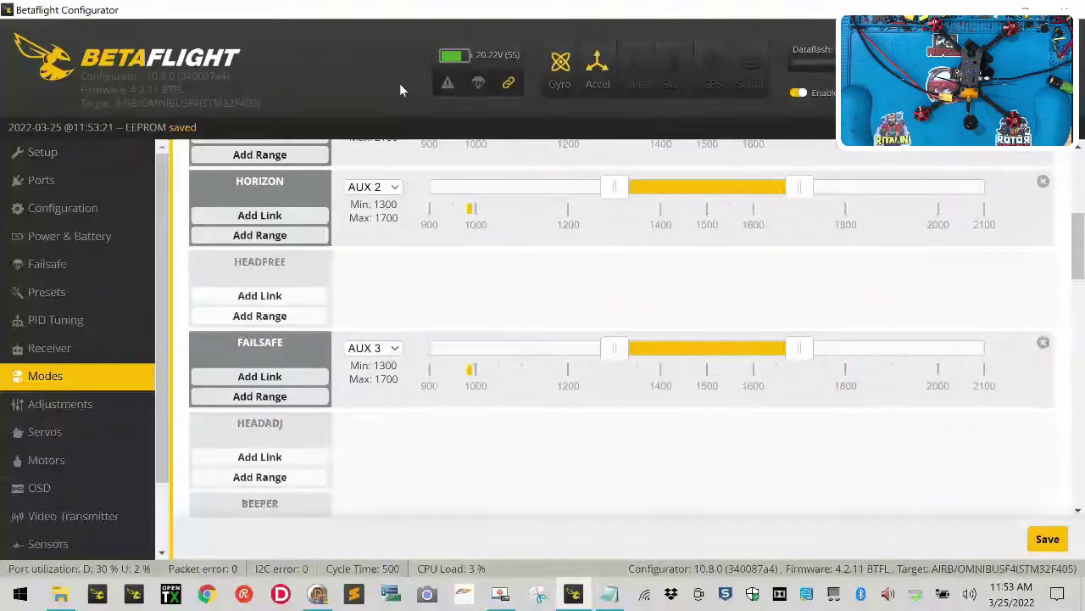
click(386, 349)
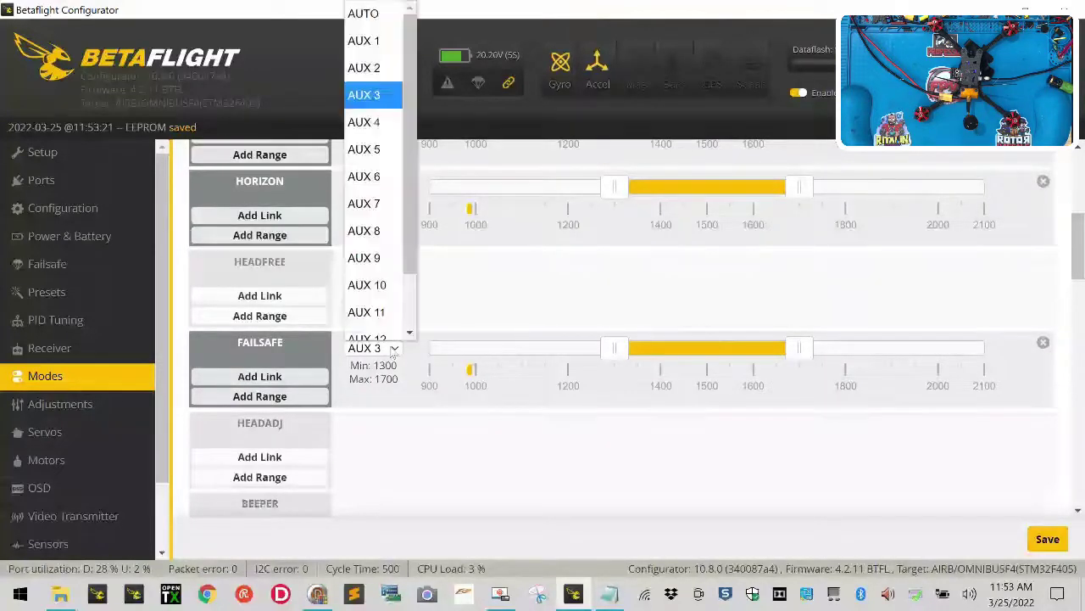
click(367, 117)
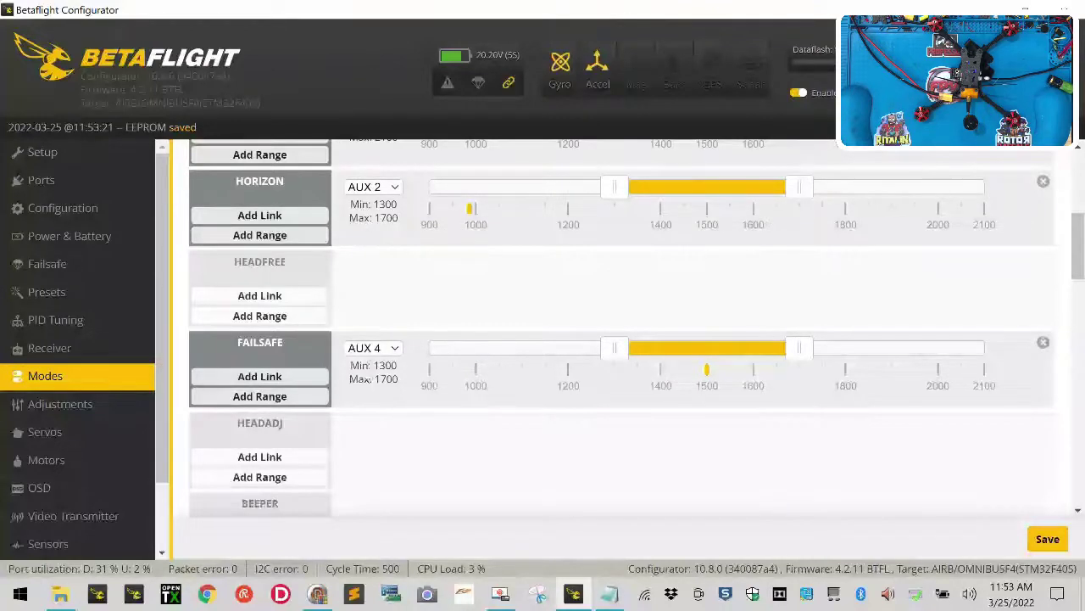
click(386, 349)
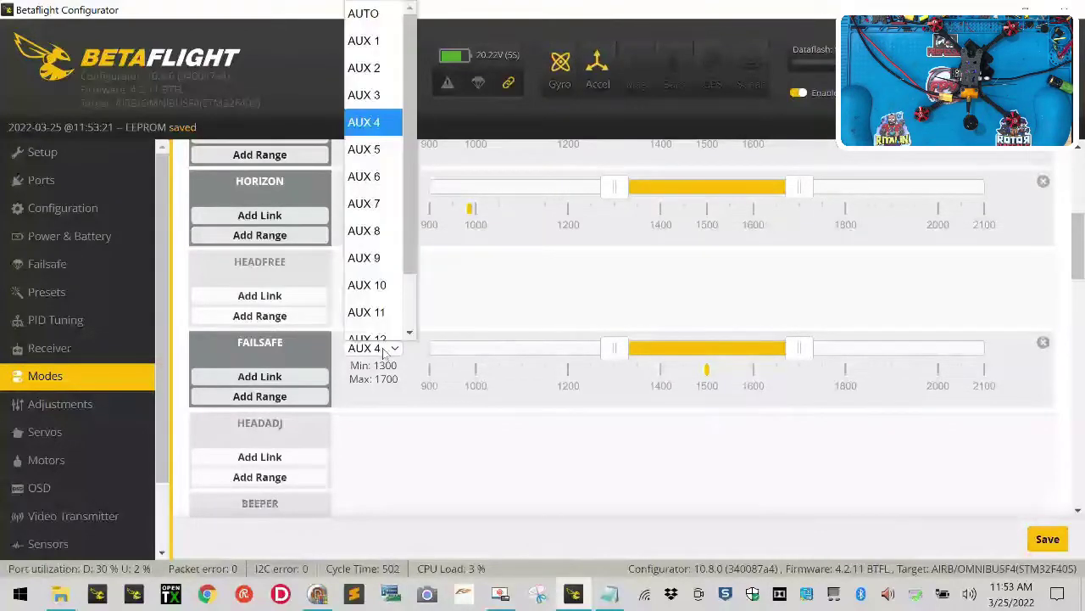
click(390, 93)
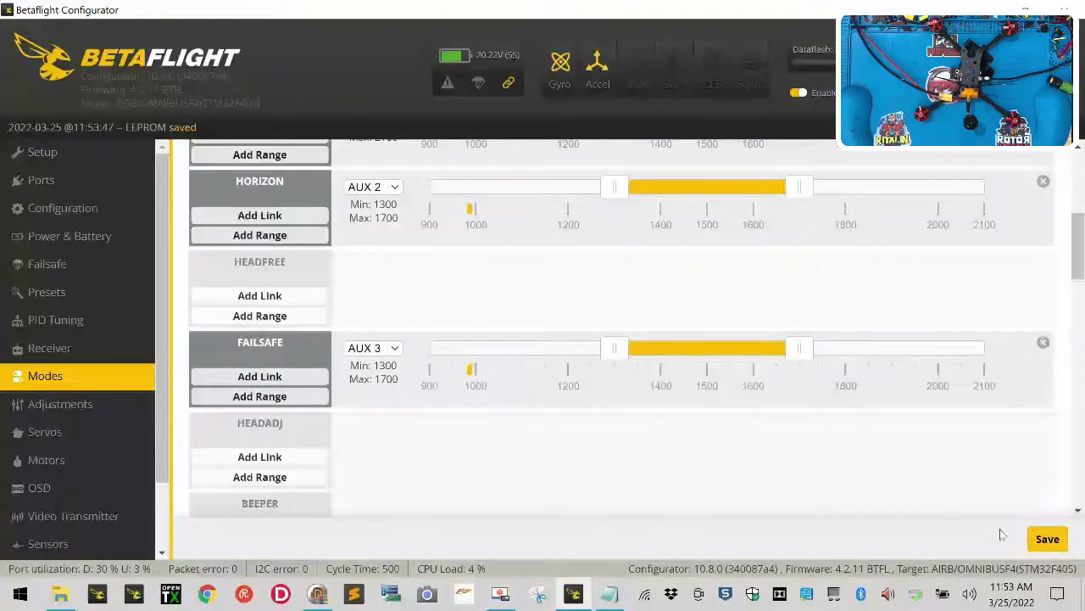
click(1047, 539)
Examine the receiver's stick and AUX channel values
click(56, 351)
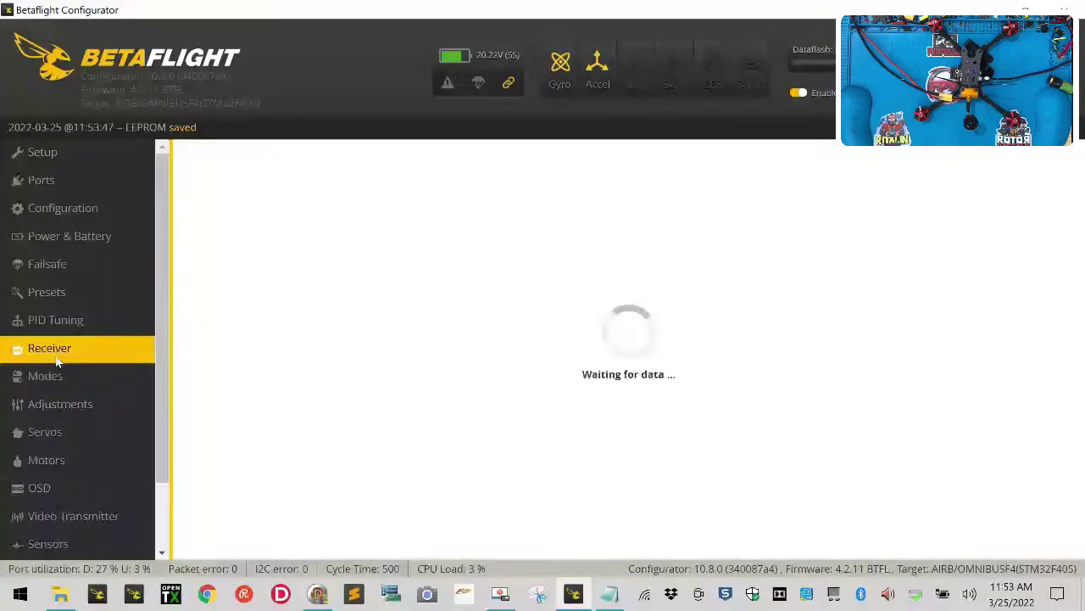
scroll(425, 363, down, 4)
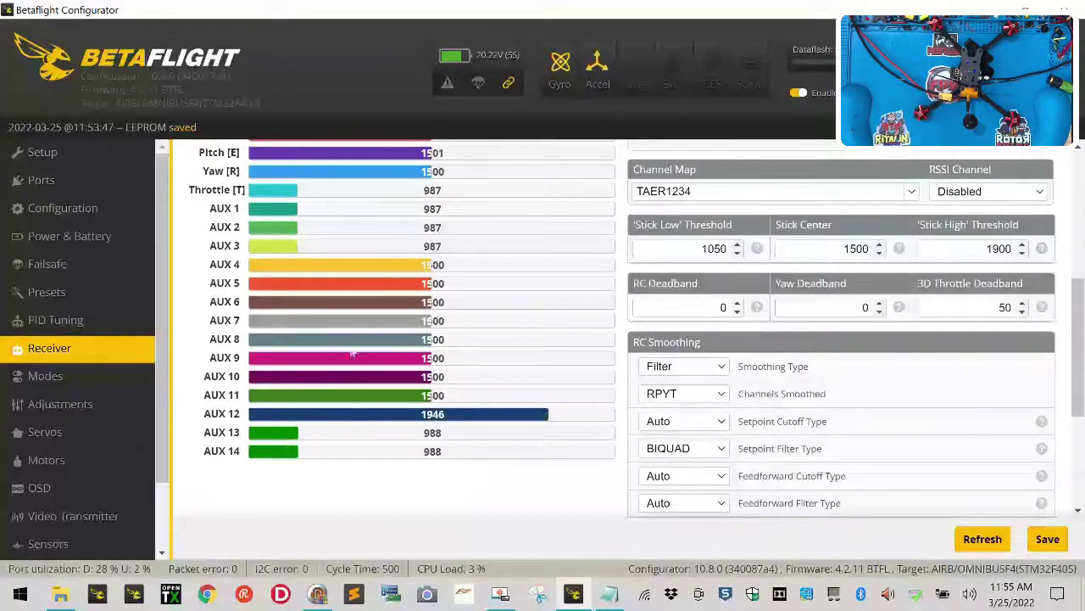
Return to the modes and add a second range to the Failsafe mode
click(49, 381)
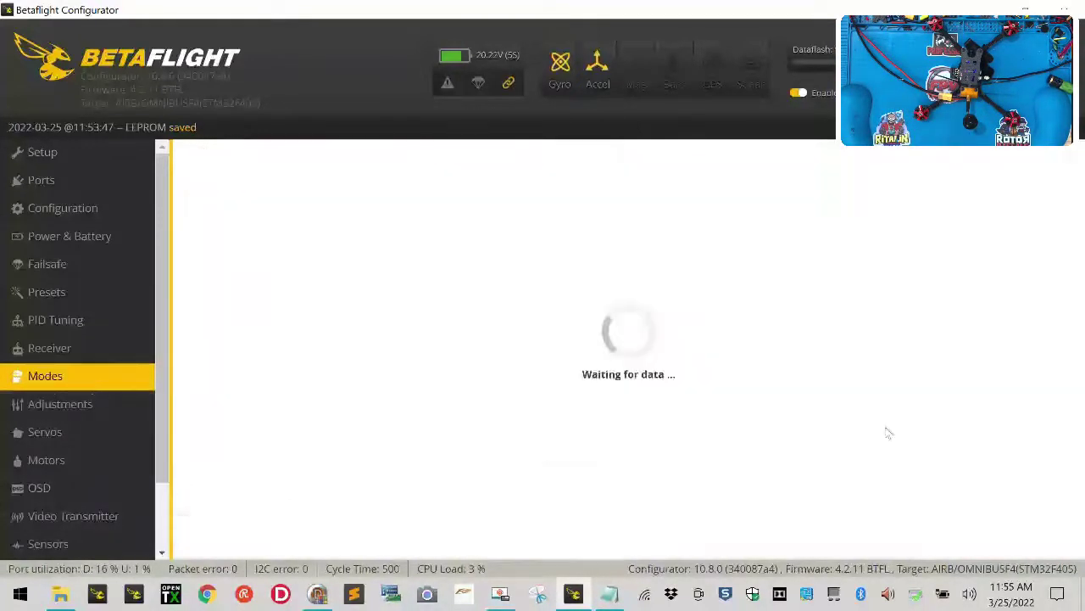
scroll(598, 379, down, 2)
scroll(598, 379, down, 3)
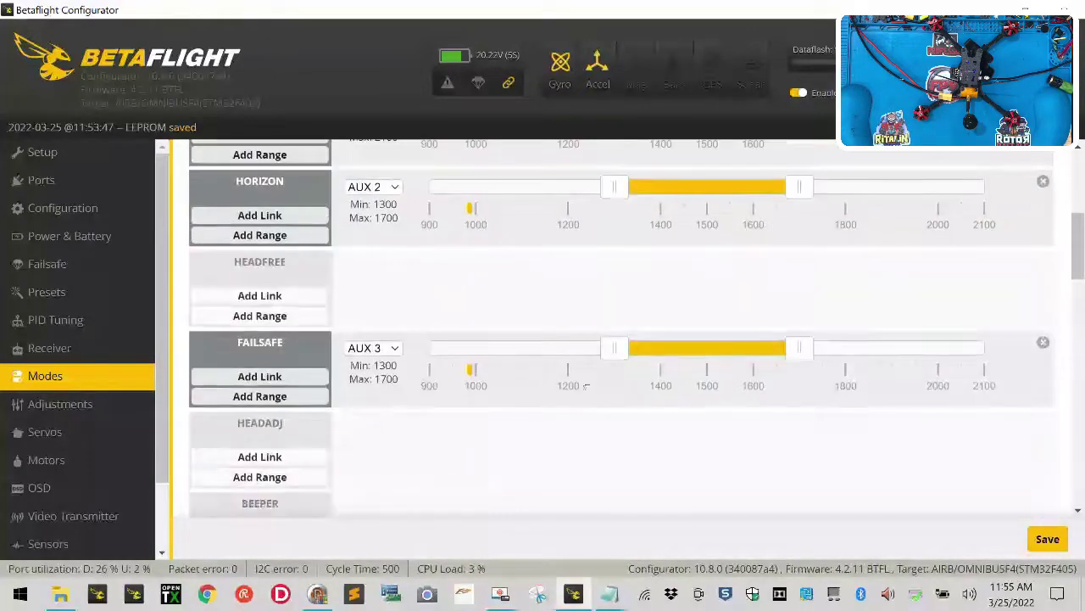
click(396, 349)
key(Down)
key(Down)
key(Down)
key(Down)
key(Down)
key(Down)
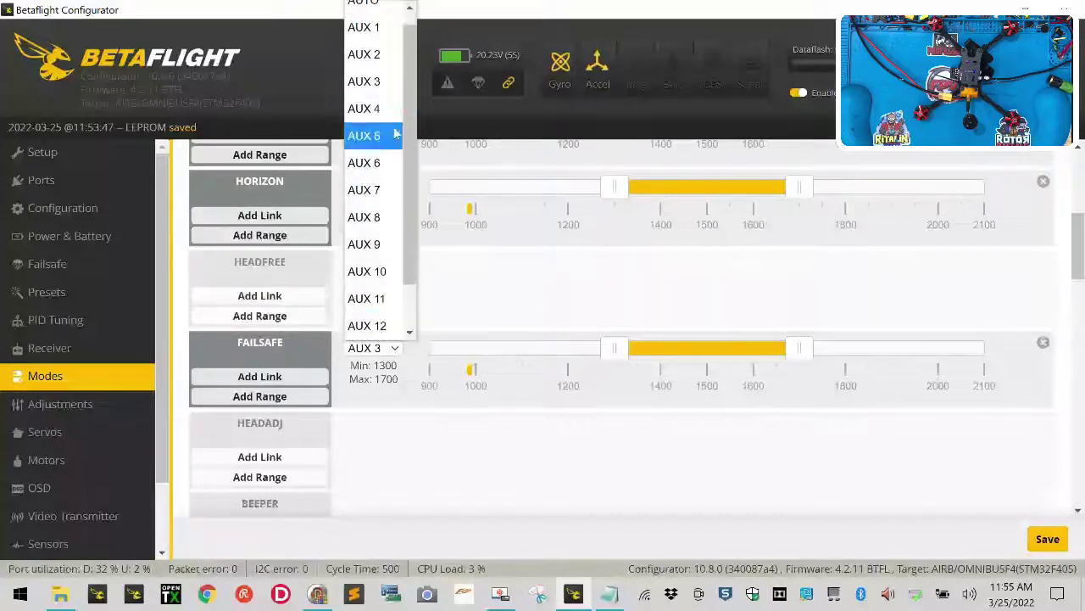
click(300, 401)
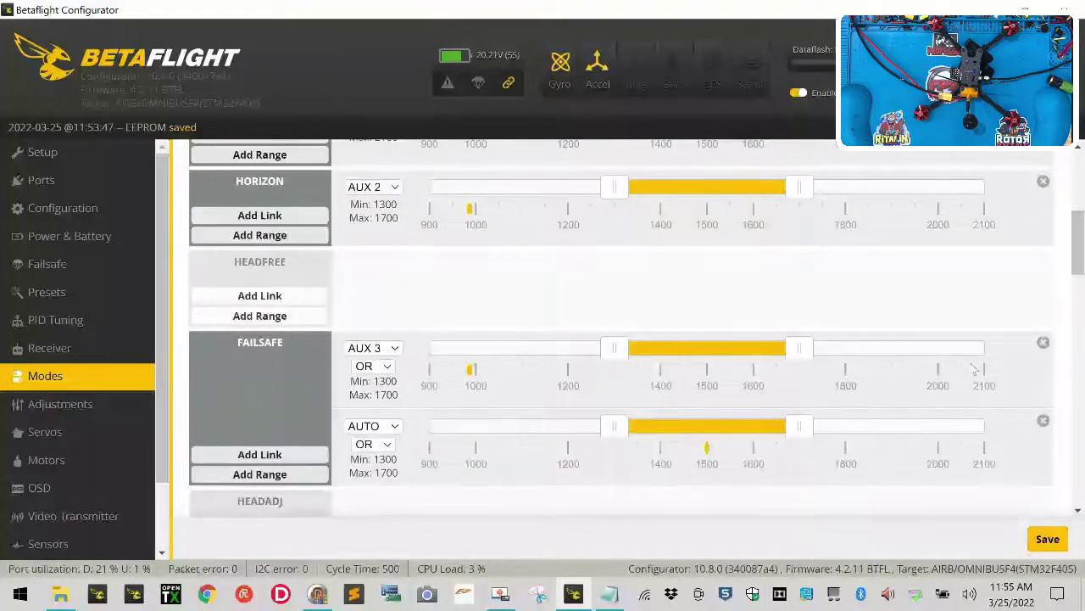
Replace all Failsafe ranges with a single new range on AUX 3 from 1700 to 2100
click(1043, 342)
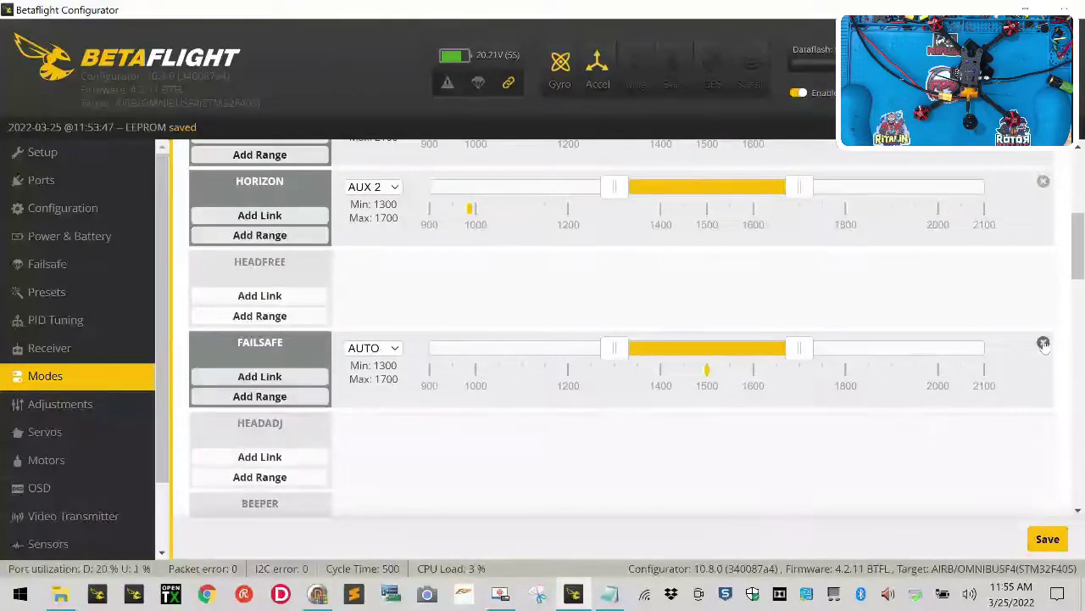
click(1043, 342)
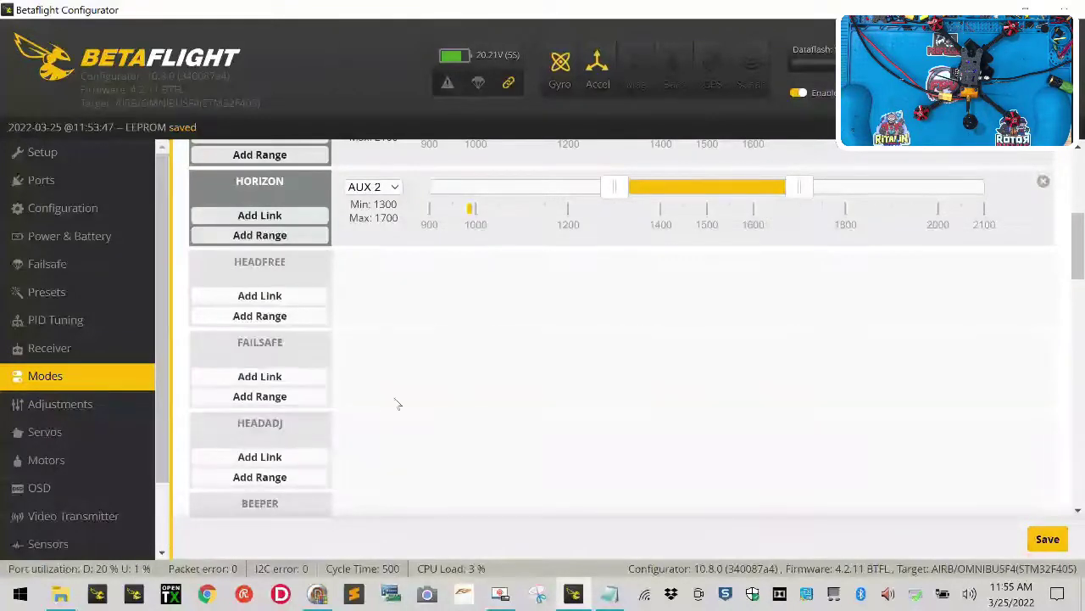
click(262, 396)
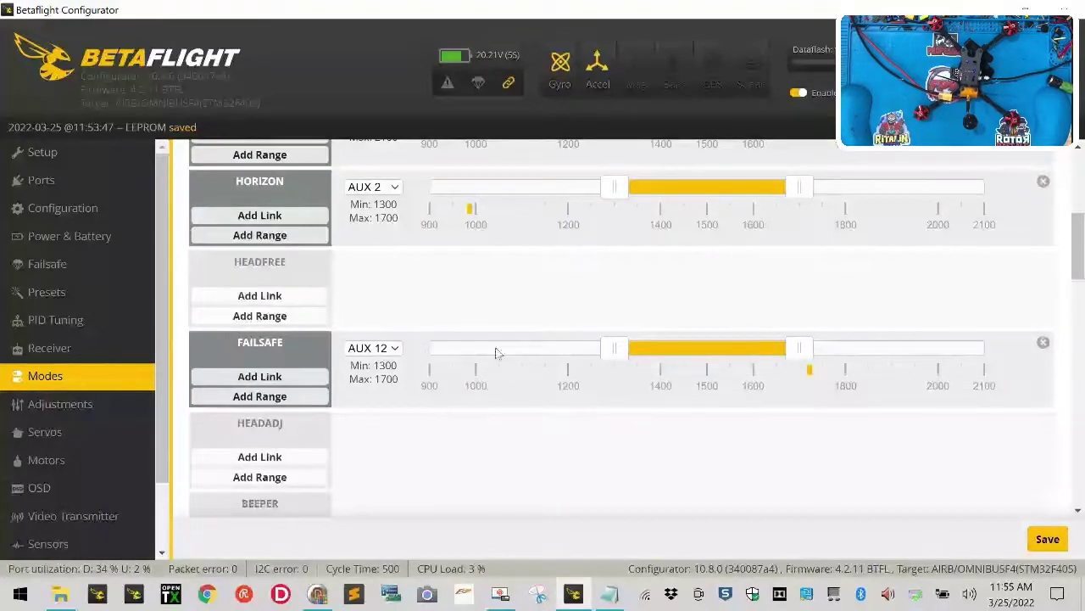
click(394, 349)
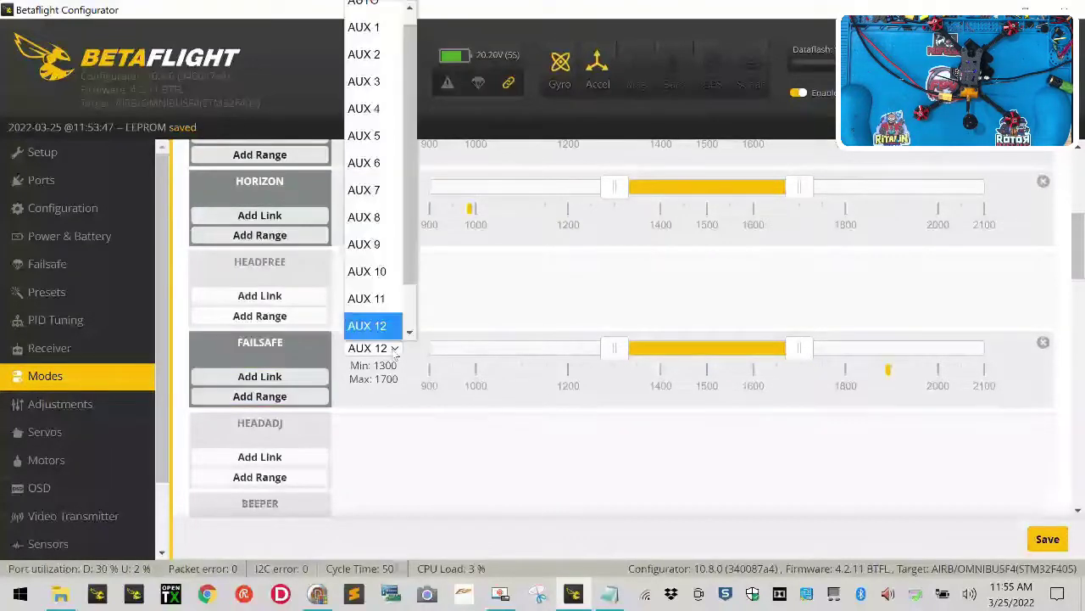
click(366, 82)
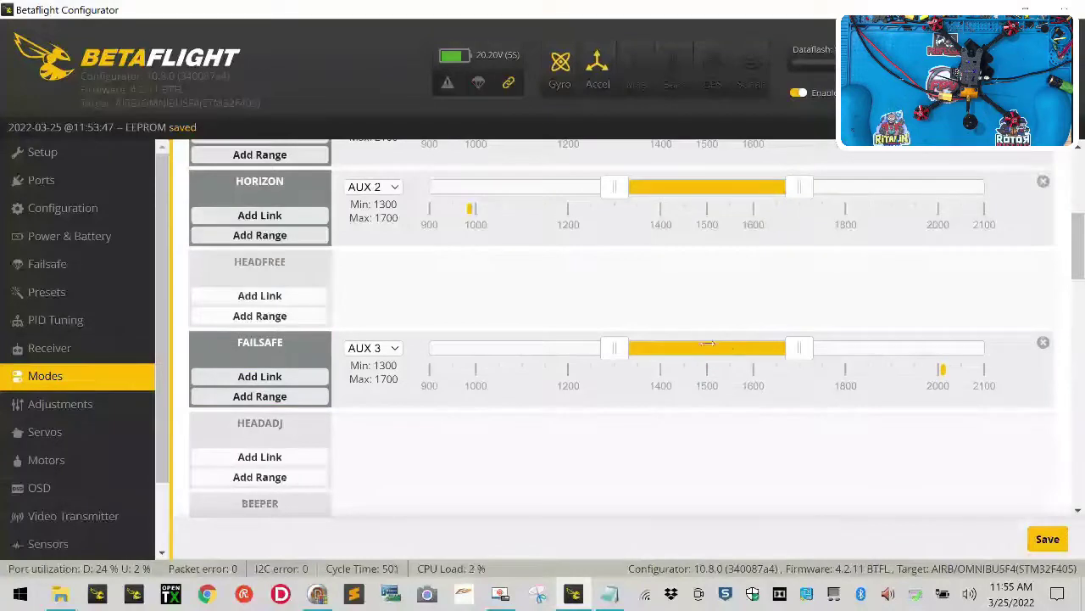
drag(704, 347, 1003, 349)
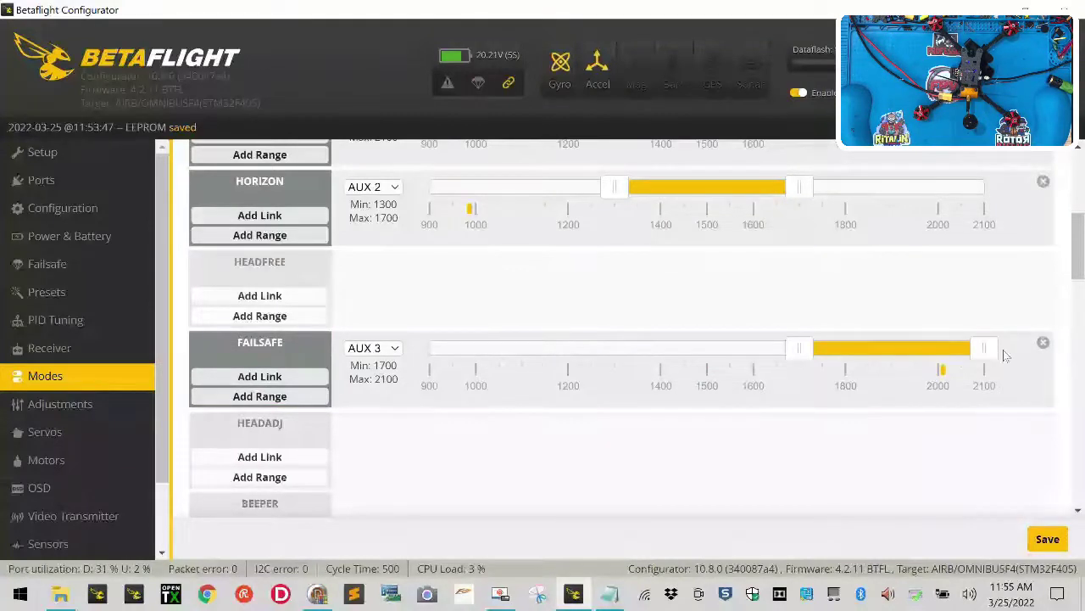
Add a Beeper mode range on AUX 3 from 1300 to 2100 and save the modes
scroll(664, 431, down, 2)
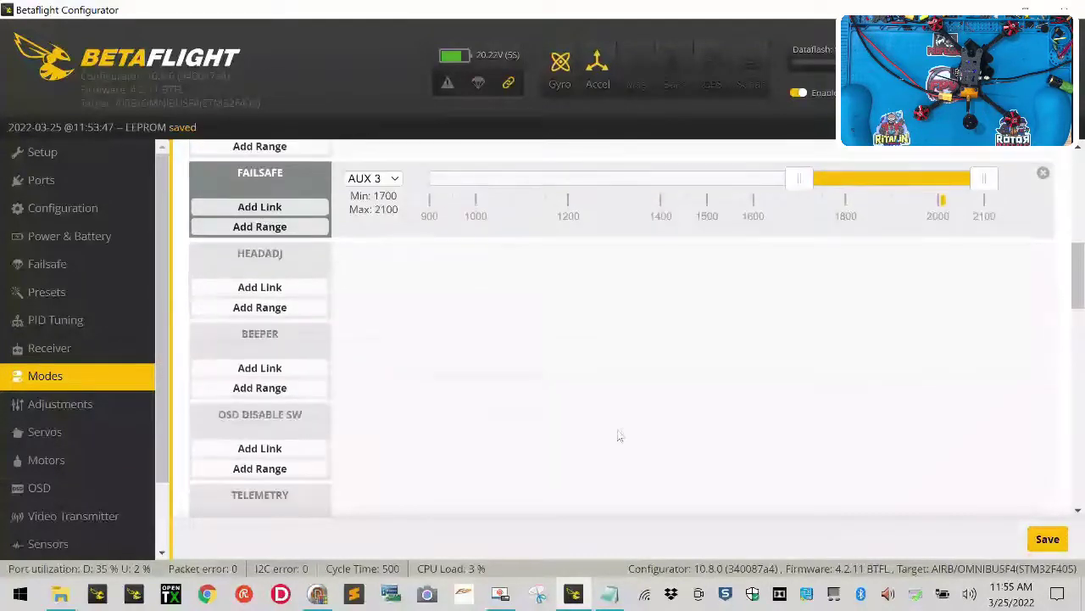
click(260, 388)
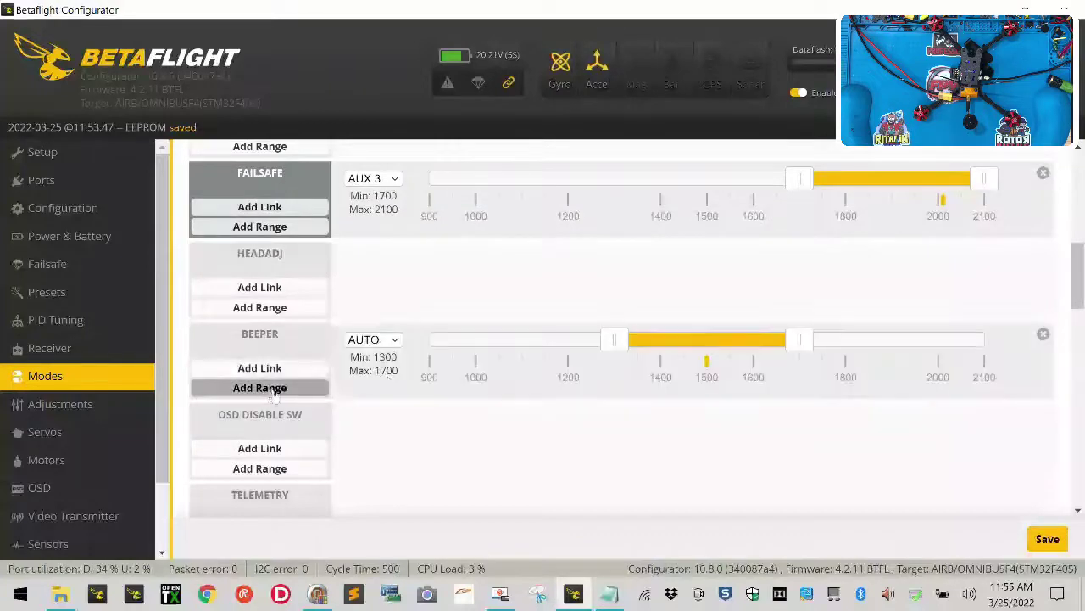
click(373, 339)
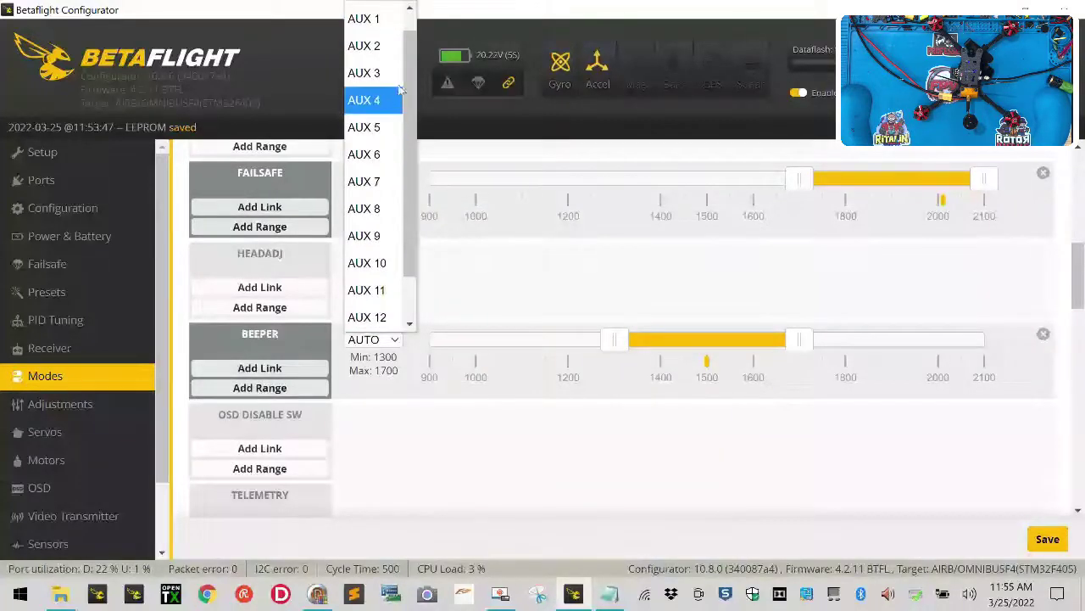
click(369, 73)
drag(799, 341, 1084, 360)
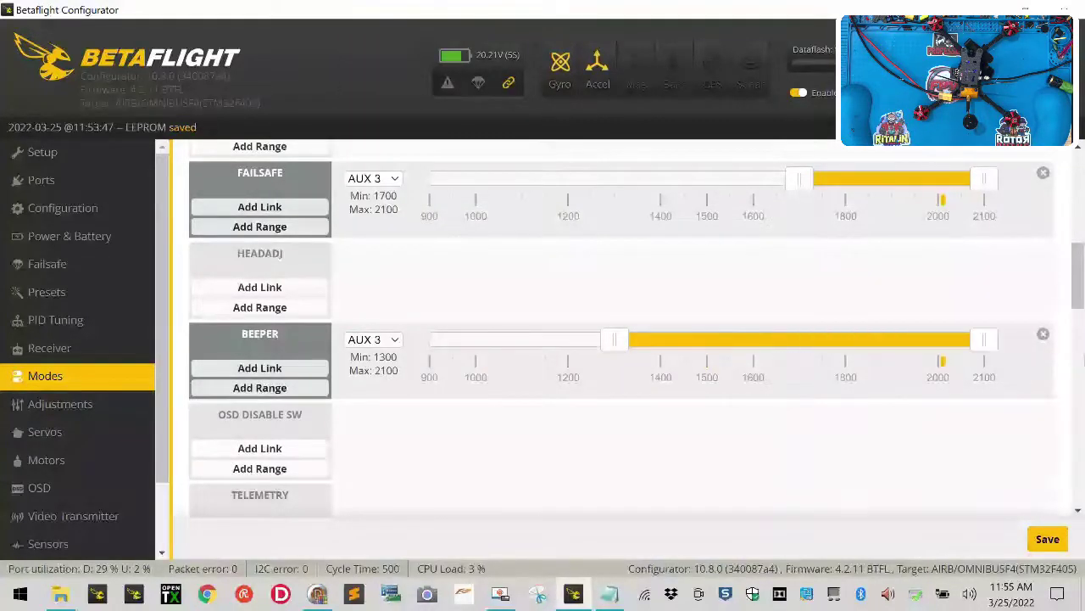
click(1041, 541)
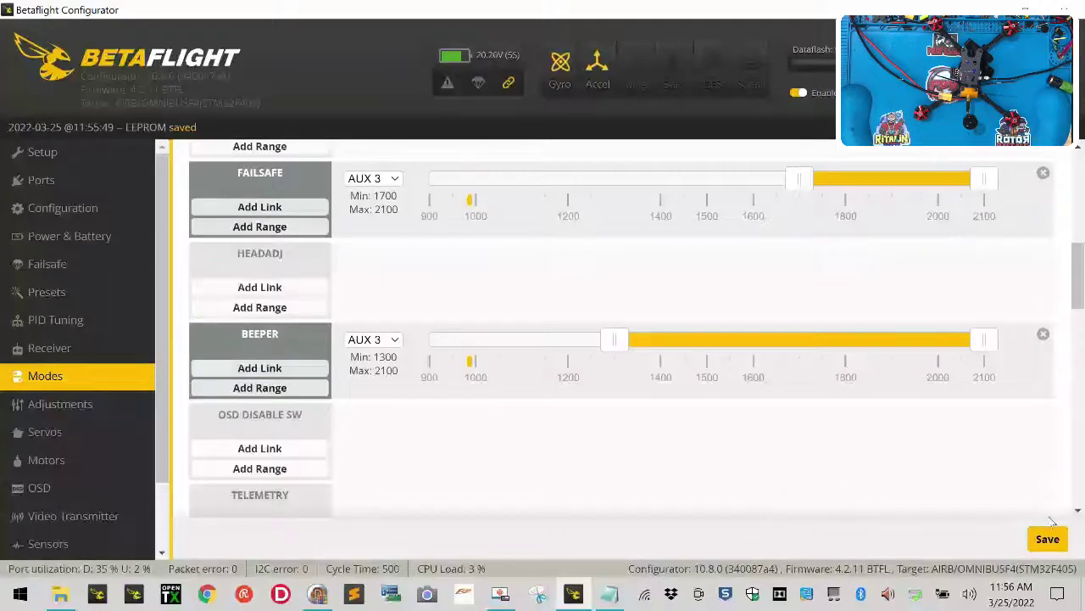
Review the remaining modes from Air Mode down to Launch Control, and open the Power & Battery settings
scroll(576, 407, down, 4)
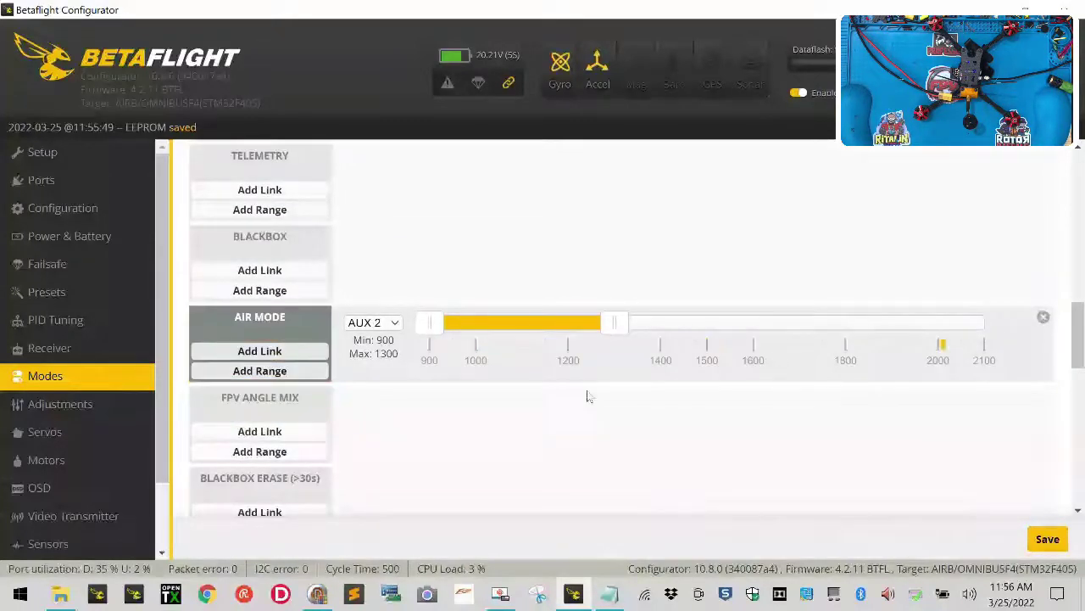
scroll(589, 396, down, 15)
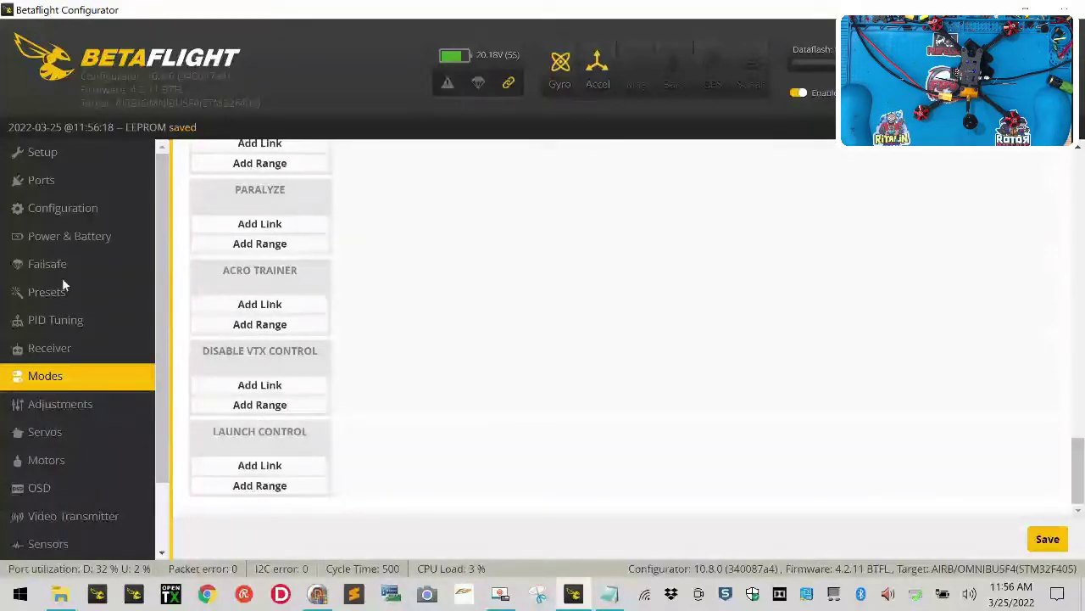
click(81, 236)
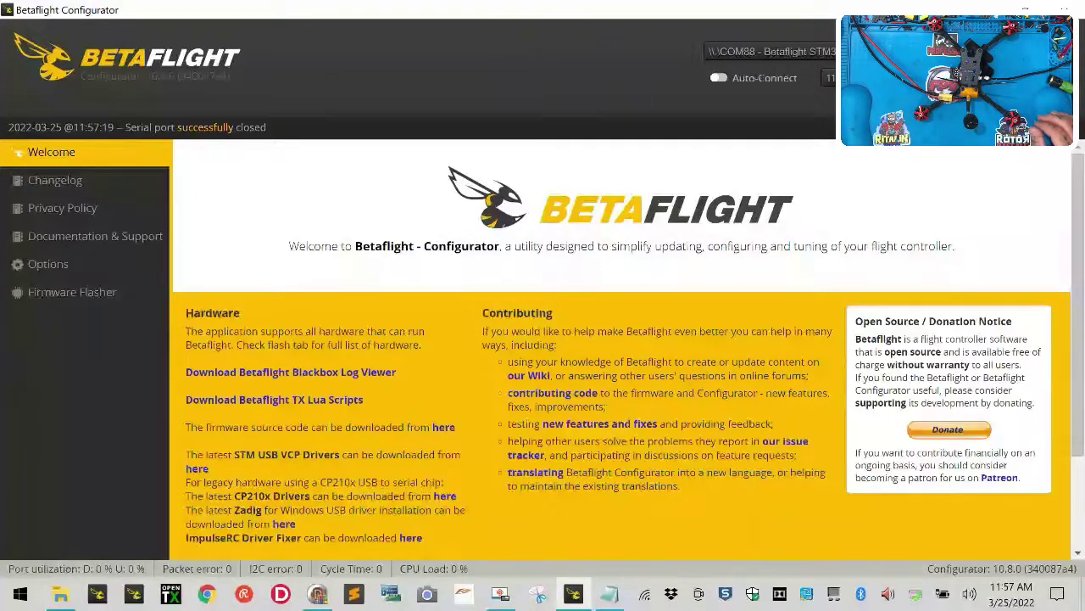
Reconnect to the flight controller and calibrate the accelerometer
click(1041, 68)
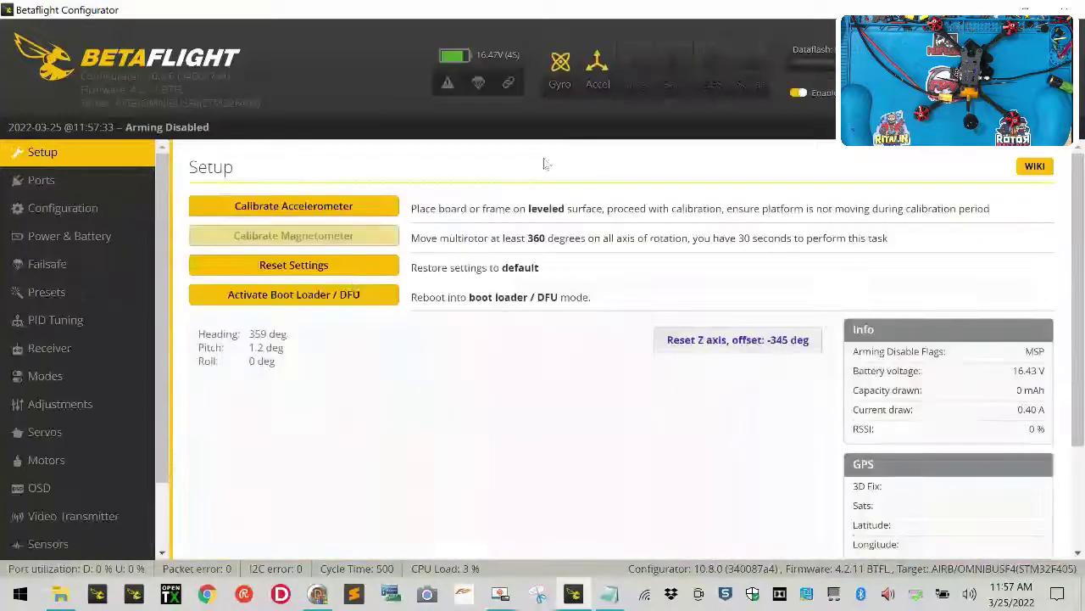
click(248, 200)
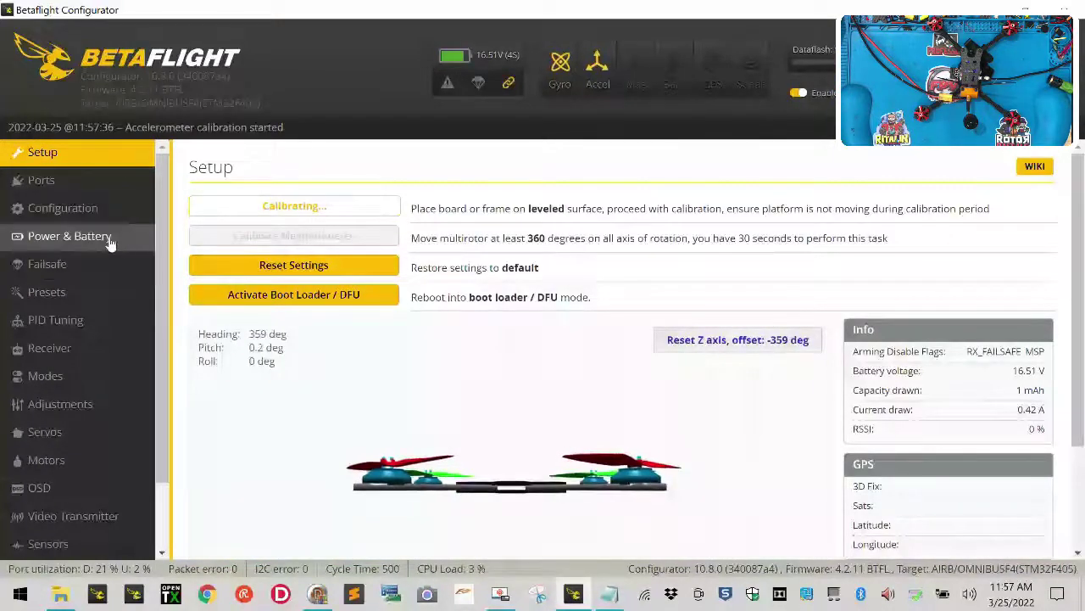
In the Power & Battery settings, set the Warning Cell Voltage to 3.70
click(109, 237)
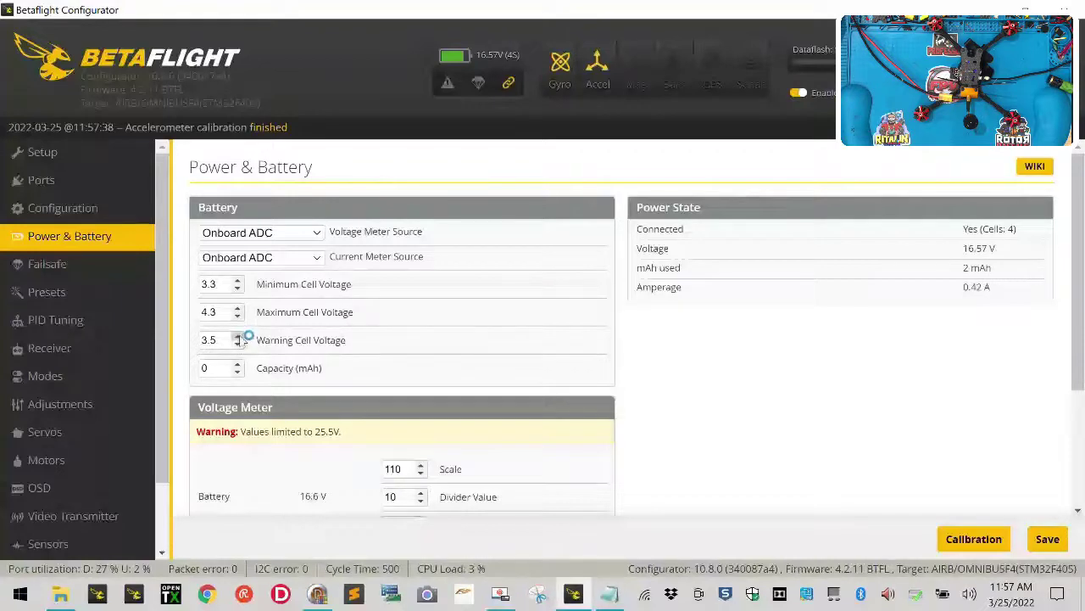
click(238, 336)
click(237, 336)
click(237, 336)
click(238, 336)
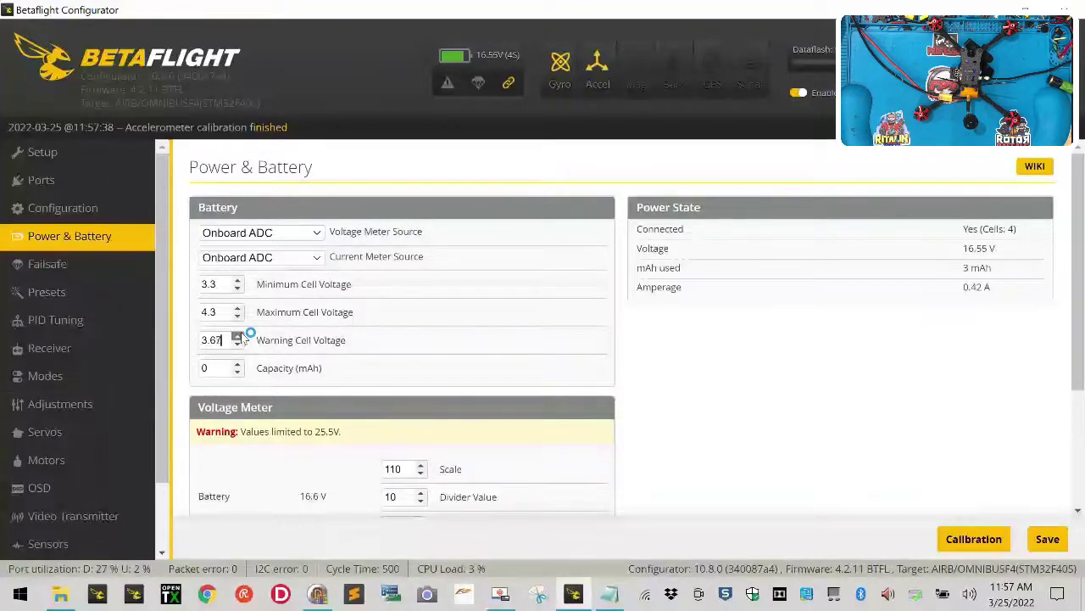
click(238, 336)
click(239, 336)
Set the Minimum Cell Voltage to 3.50
click(239, 282)
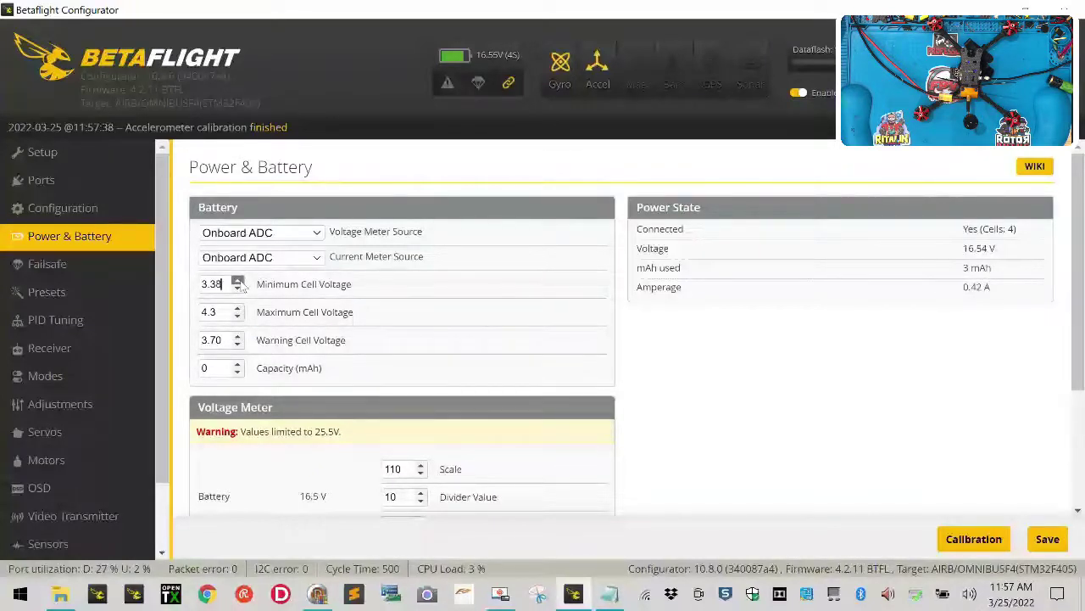
click(239, 281)
click(238, 282)
click(238, 281)
click(239, 283)
click(239, 282)
click(239, 282)
click(238, 281)
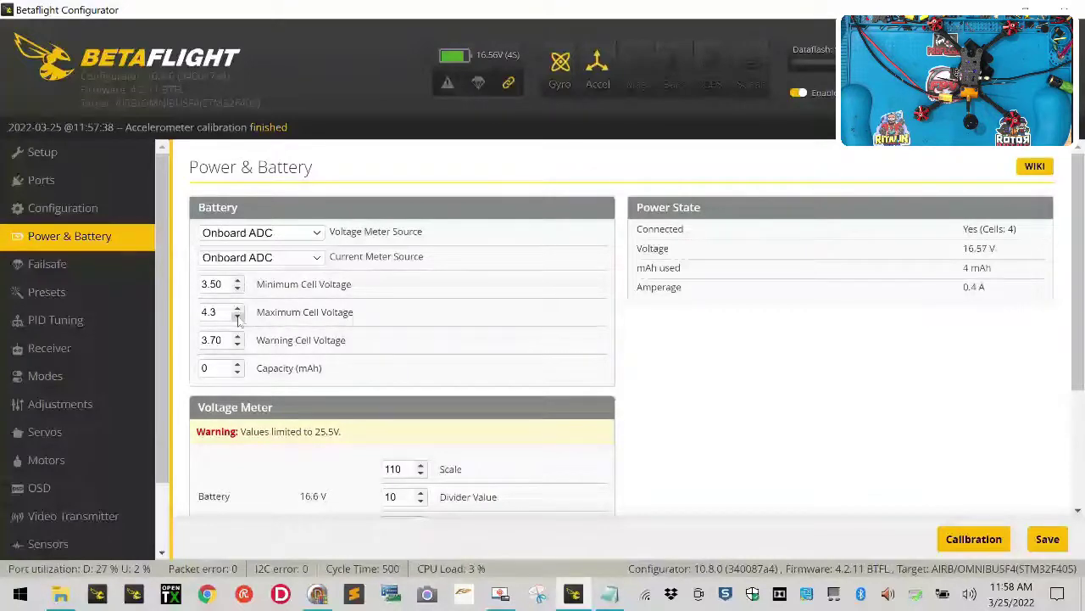
Set the Maximum Cell Voltage to 4.20 and save the battery settings
click(239, 316)
click(238, 316)
click(238, 316)
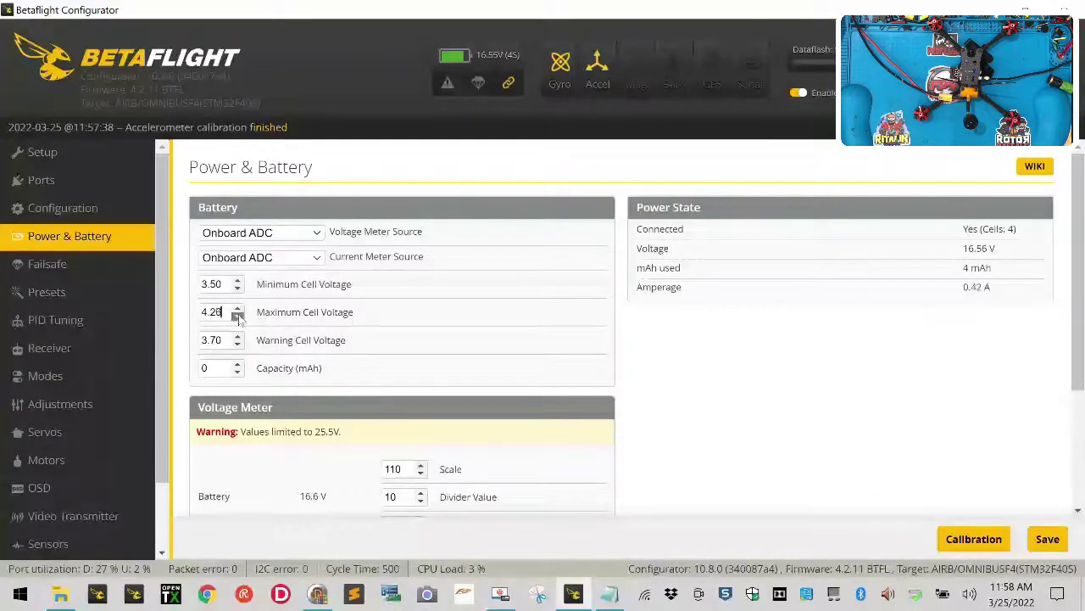
click(239, 316)
click(238, 316)
click(239, 316)
click(1049, 539)
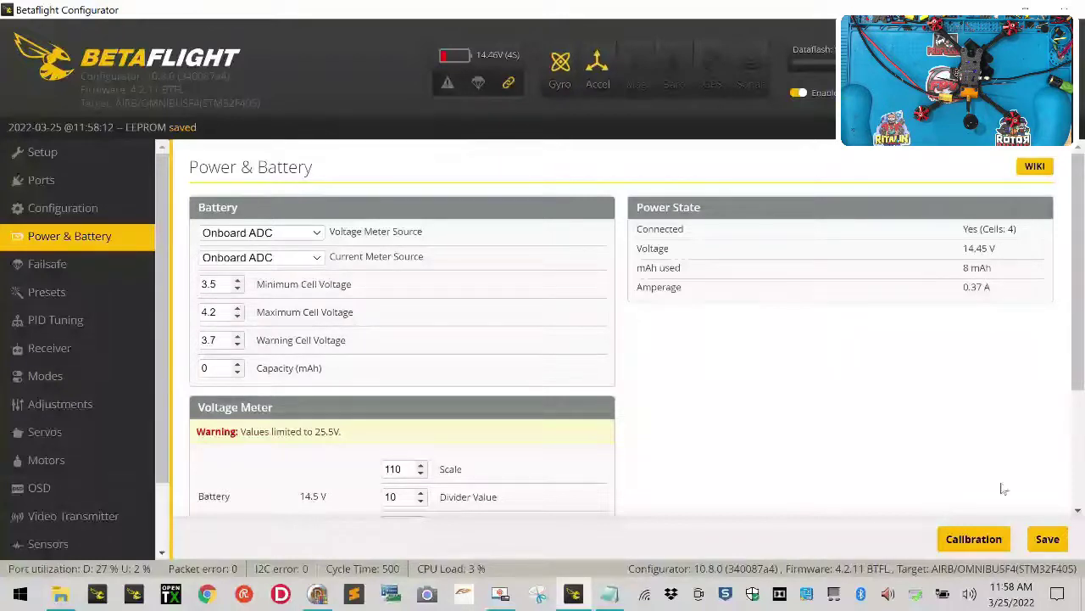
Save the battery settings again and reopen the Power & Battery settings
click(1043, 539)
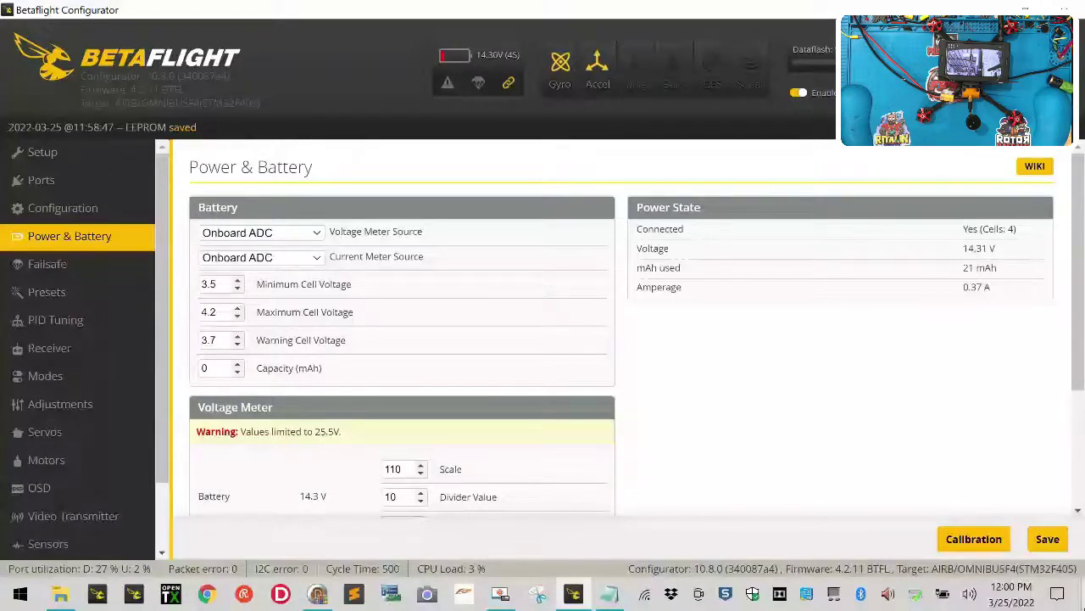
click(1048, 538)
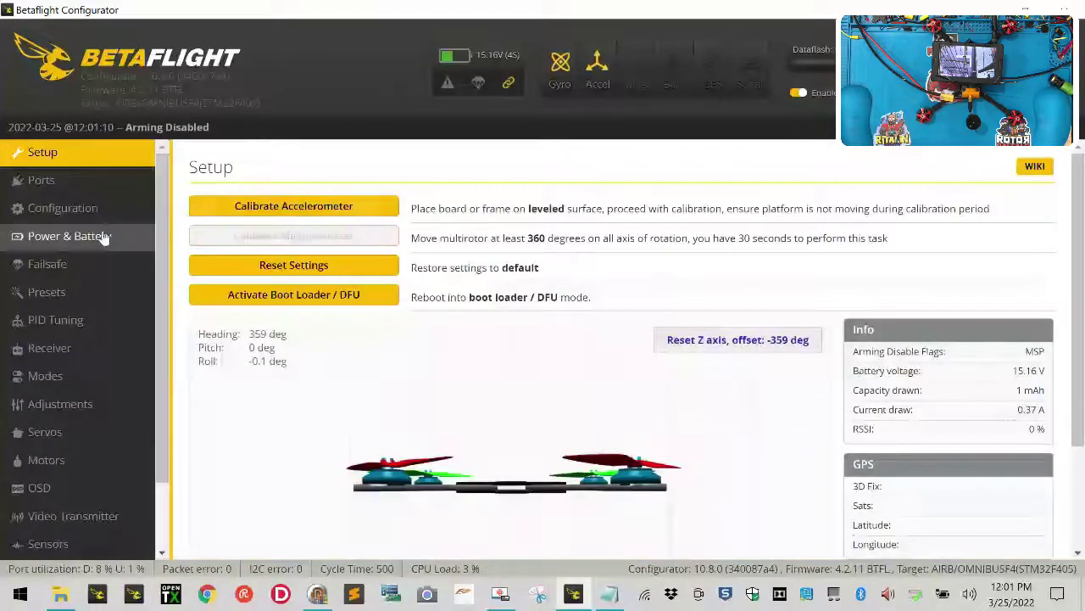
click(103, 236)
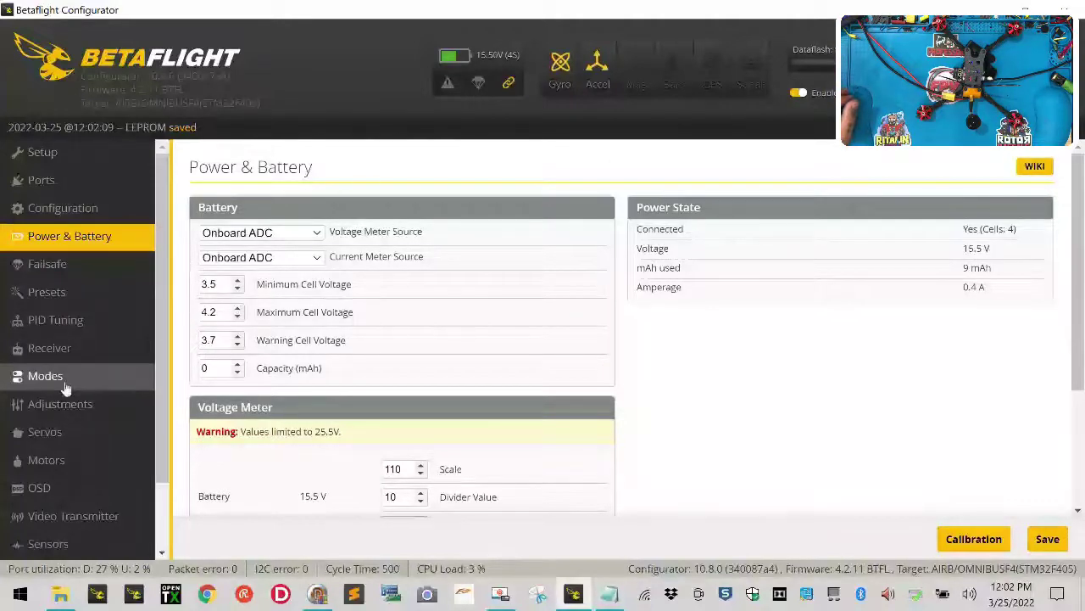
Open the Motors settings and enable motor test mode by acknowledging the risks with the propellers removed
click(69, 456)
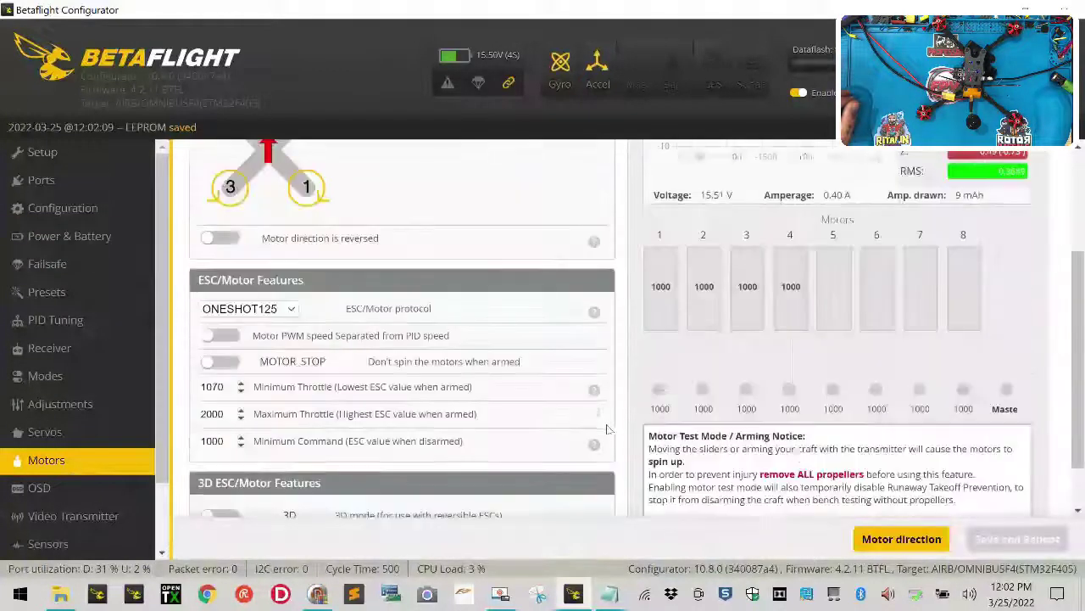
scroll(625, 465, down, 1)
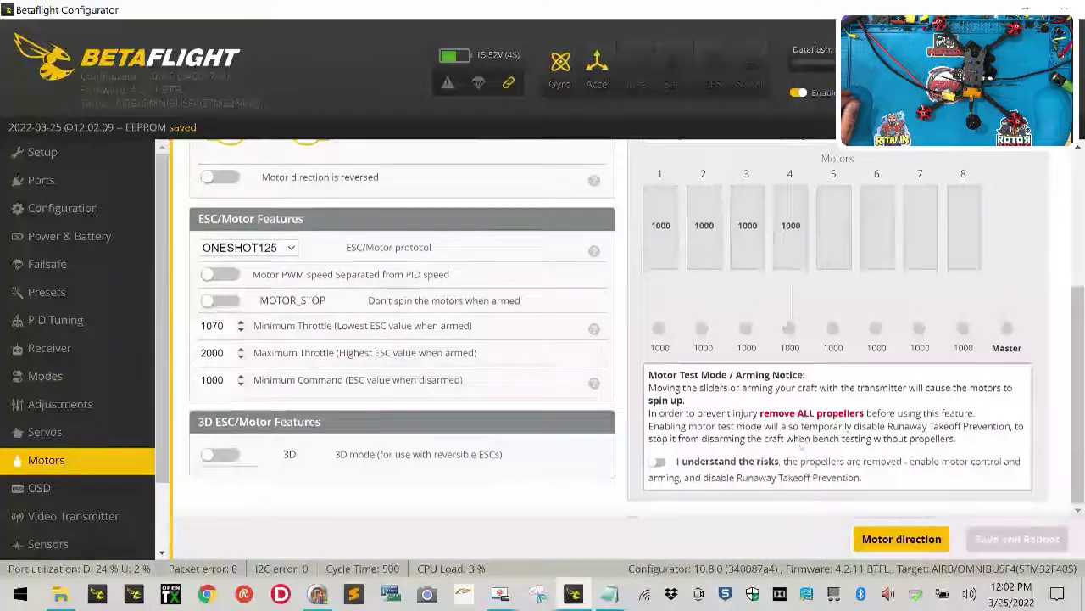
click(659, 464)
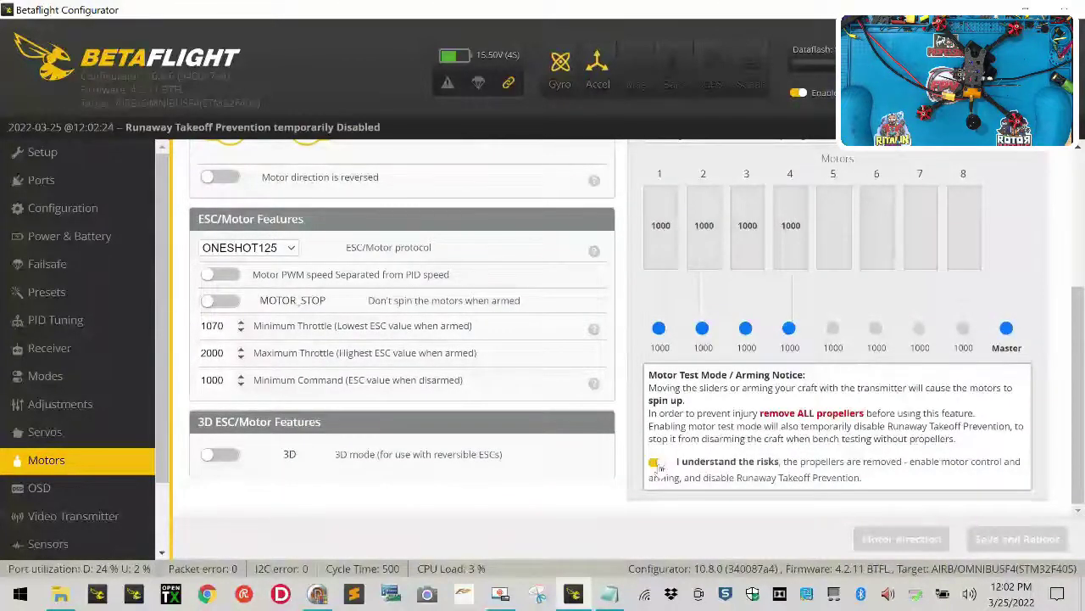